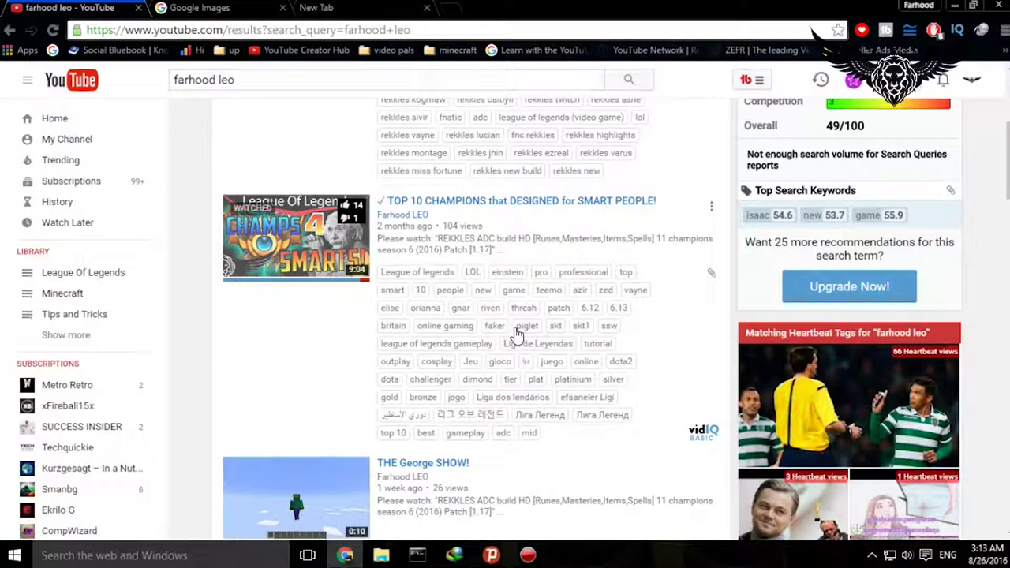
scroll(334, 343, "down", 3)
scroll(349, 338, "down", 4)
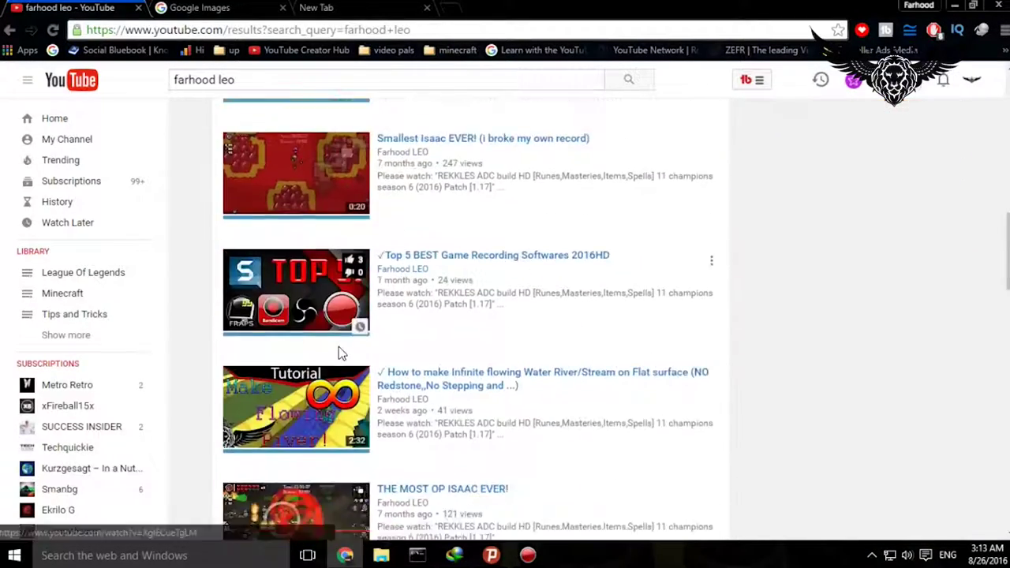
scroll(340, 355, "down", 3)
scroll(430, 316, "down", 2)
scroll(371, 323, "down", 5)
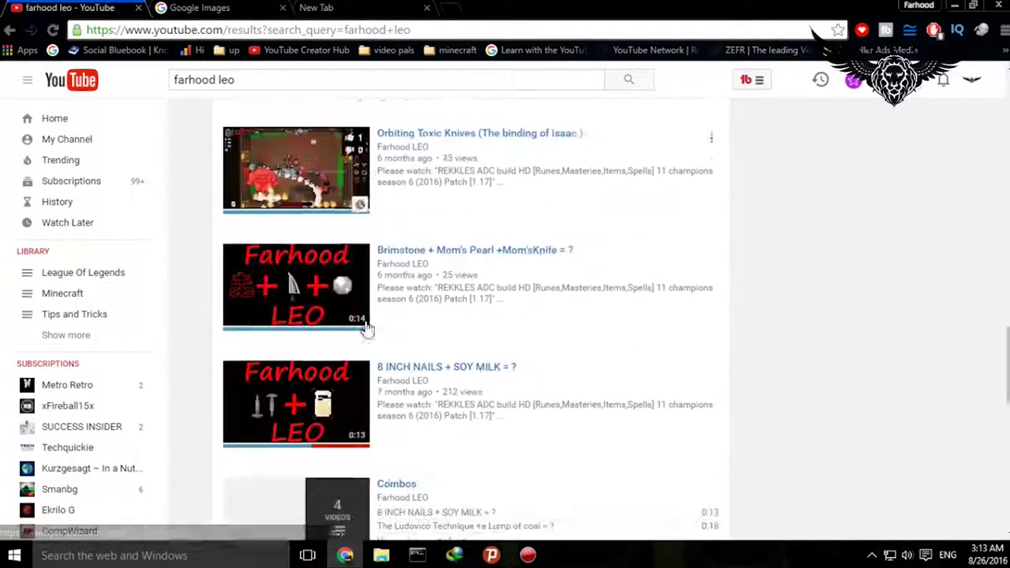
scroll(474, 286, "up", 3)
scroll(485, 287, "up", 3)
scroll(487, 282, "up", 2)
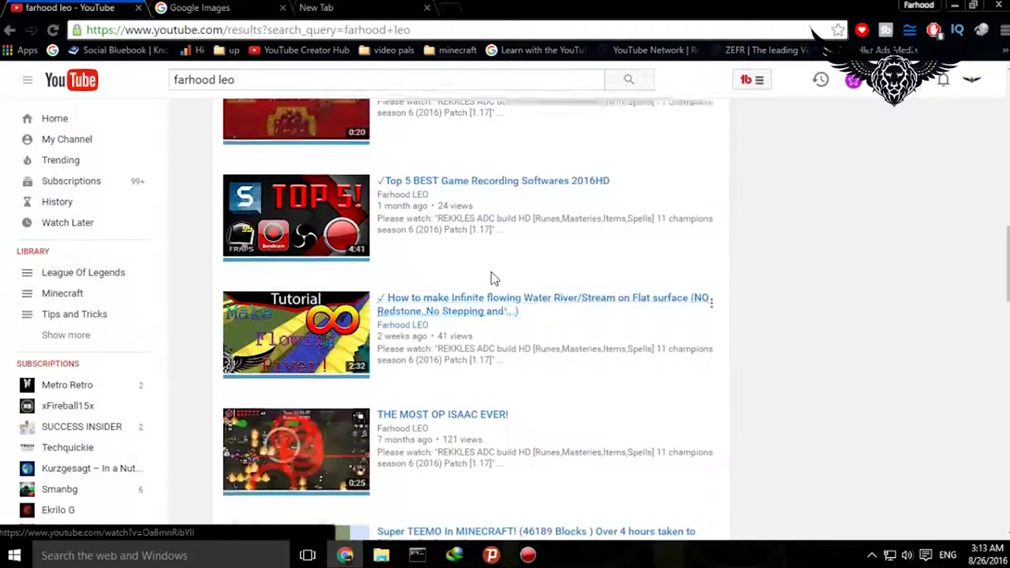
scroll(491, 277, "up", 2)
scroll(491, 276, "up", 2)
scroll(491, 276, "up", 1)
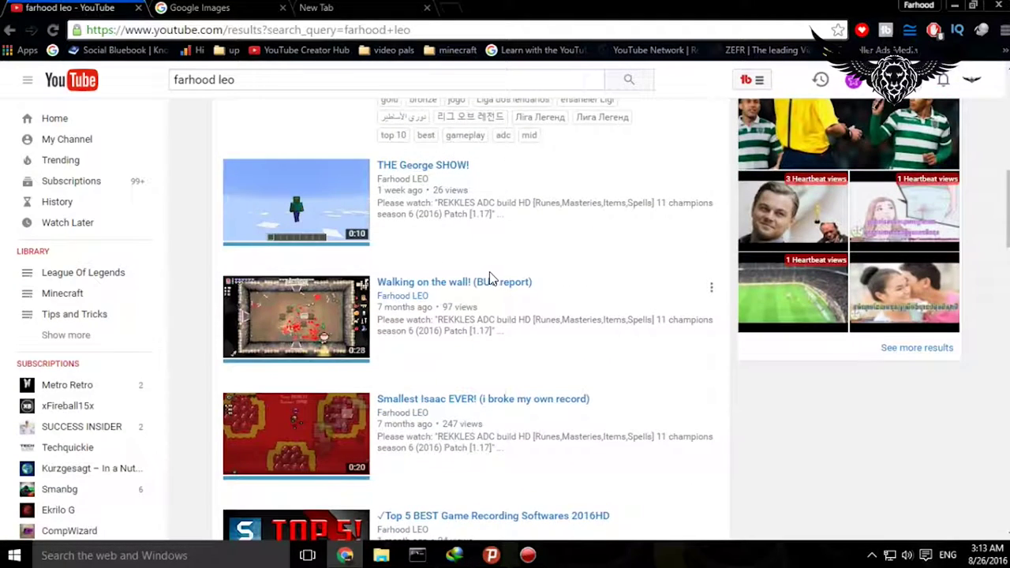
scroll(490, 277, "up", 4)
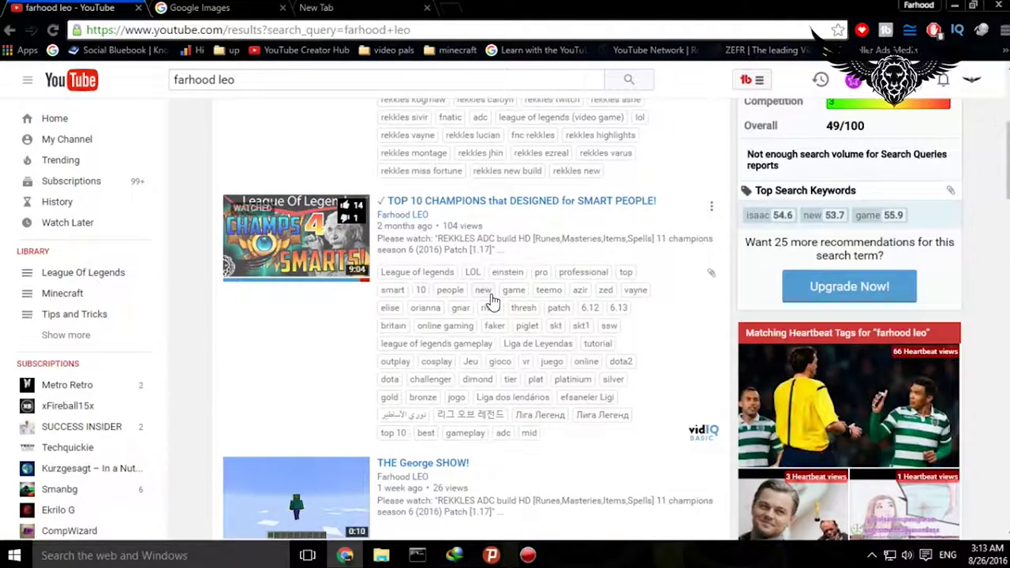
scroll(491, 299, "up", 1)
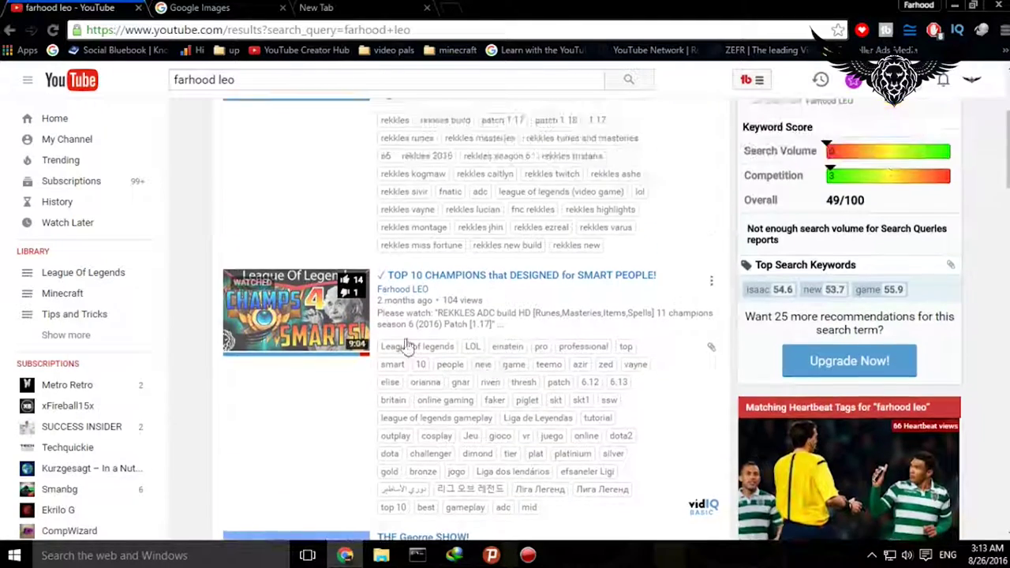
scroll(418, 331, "up", 2)
scroll(339, 392, "down", 4)
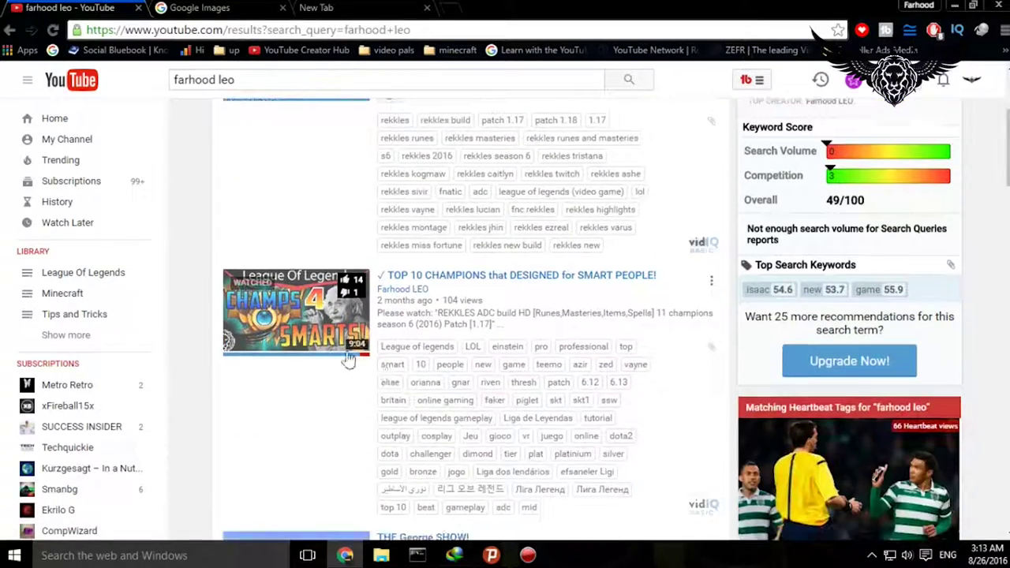
scroll(350, 339, "down", 5)
scroll(422, 334, "down", 3)
scroll(417, 355, "up", 2)
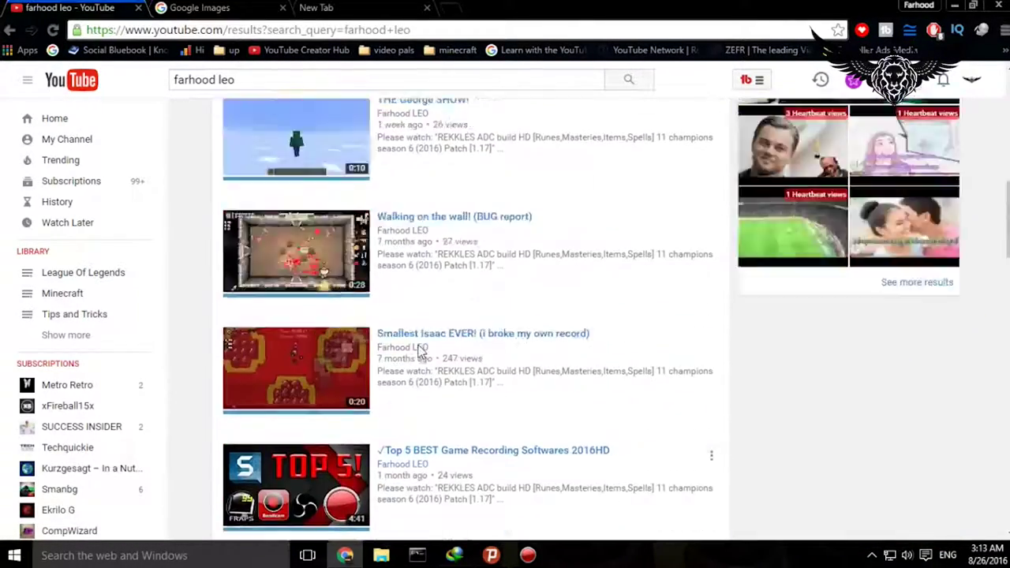
scroll(397, 293, "up", 5)
scroll(497, 290, "up", 2)
scroll(497, 291, "down", 2)
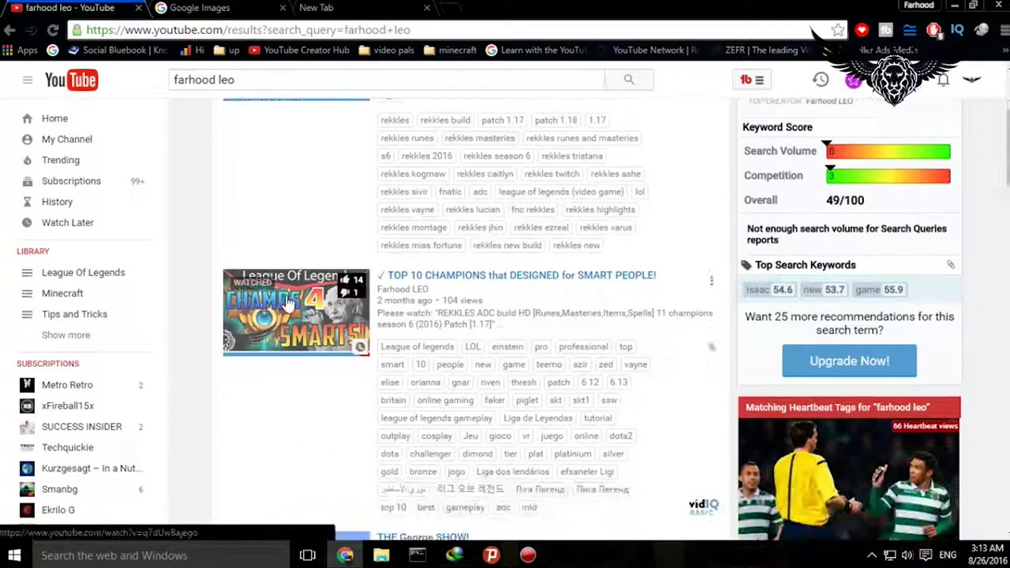
- Copy the link of the 'TOP 10 CHAMPIONS that DESIGNED for SMART PEOPLE!' video and go to Google Images
right_click(464, 282)
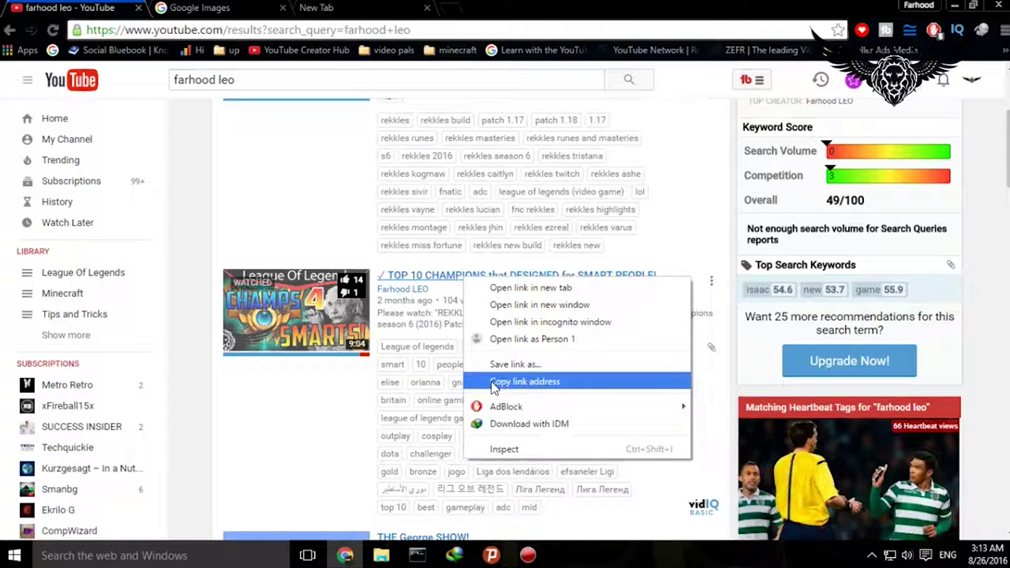
left_click(497, 382)
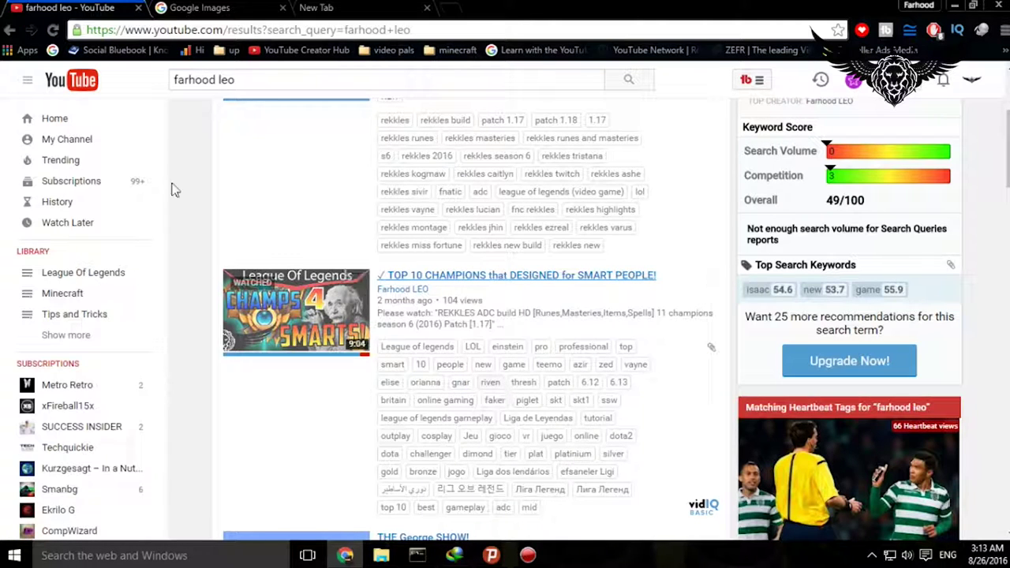
left_click(191, 9)
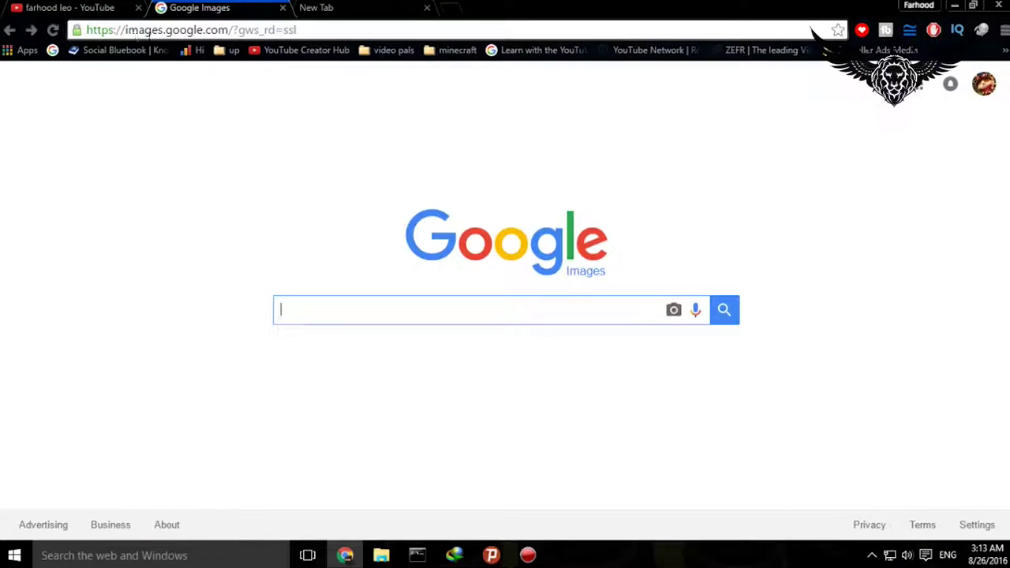
- Search Google Images for the copied TOP 10 CHAMPIONS video link
right_click(333, 317)
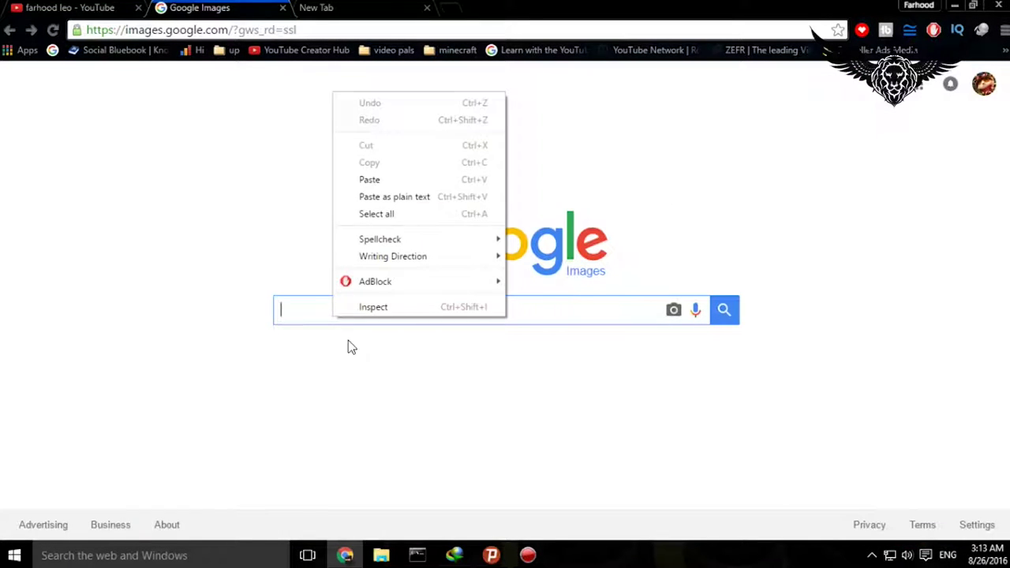
left_click(386, 180)
left_click(728, 324)
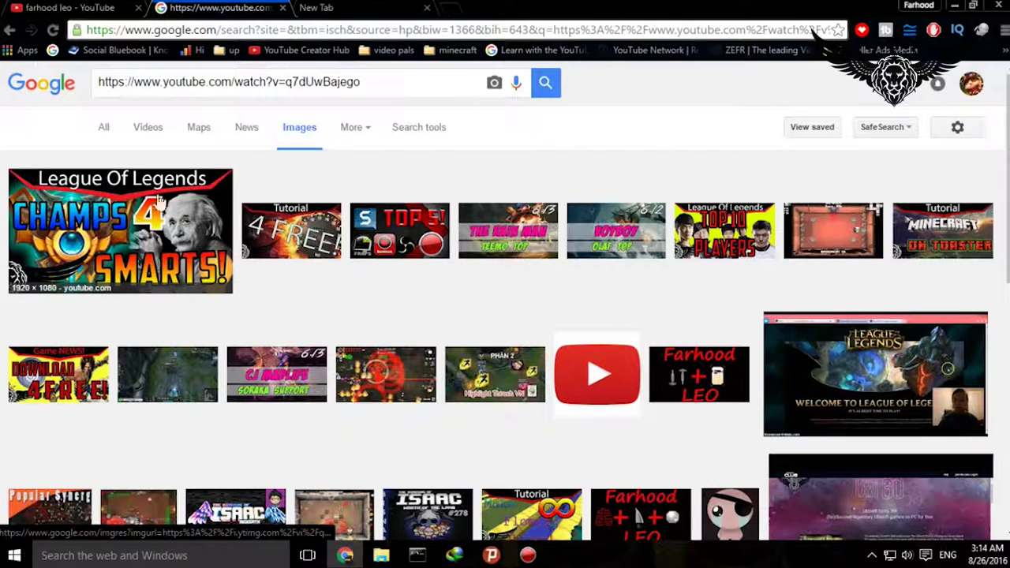
- Open the 1920×1080 CHAMPS 4 SMARTS! thumbnail result as a standalone image in a new tab
left_click(140, 244)
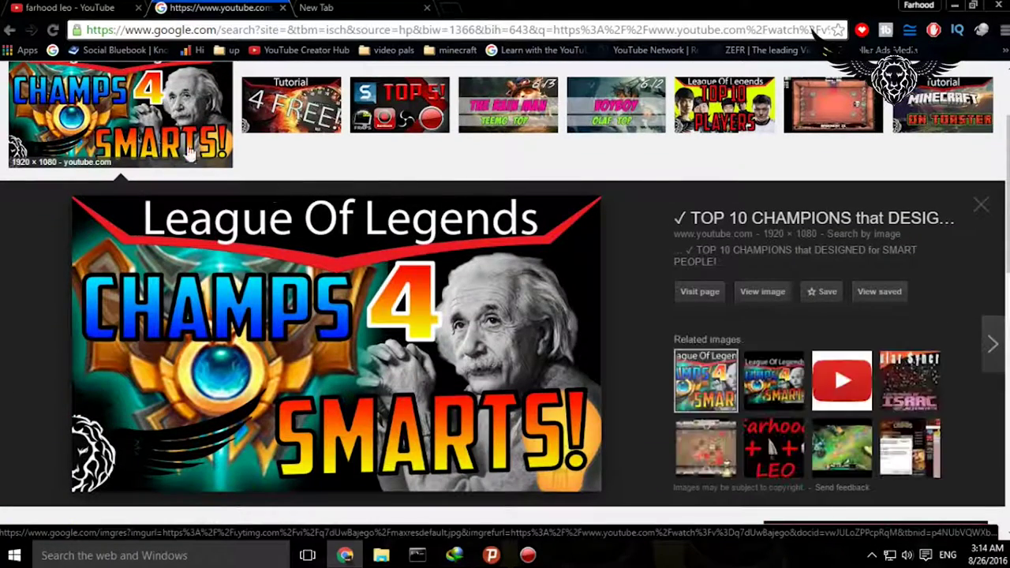
left_click(752, 292)
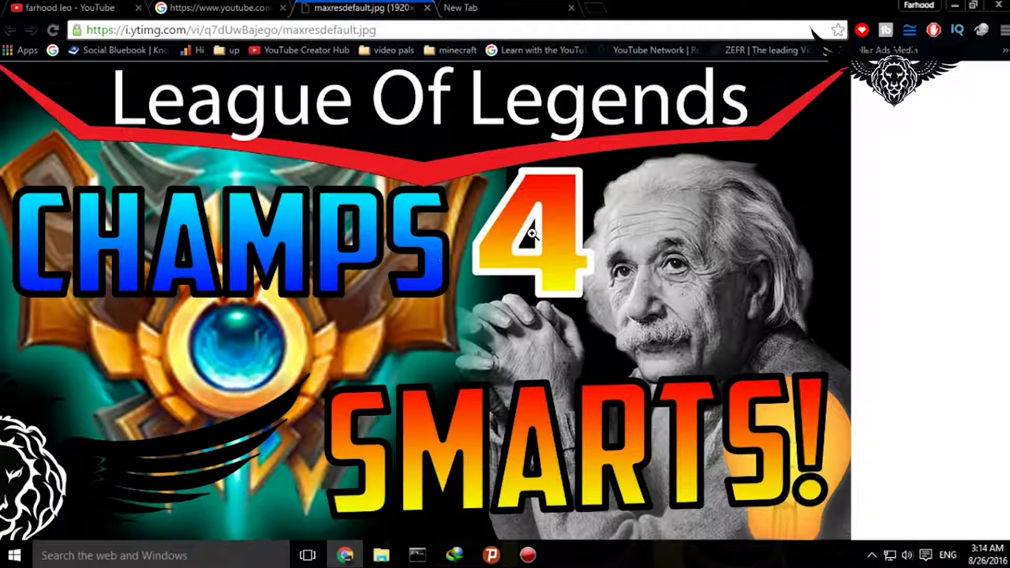
- Save the full-size thumbnail image to the computer as maxresdefault.jpg
right_click(528, 258)
left_click(572, 278)
left_click(611, 428)
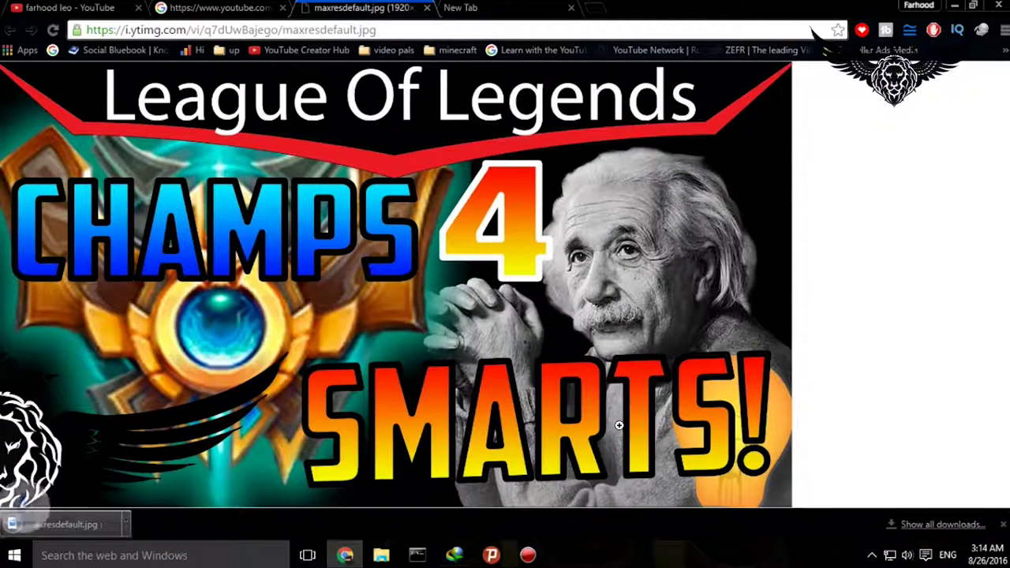